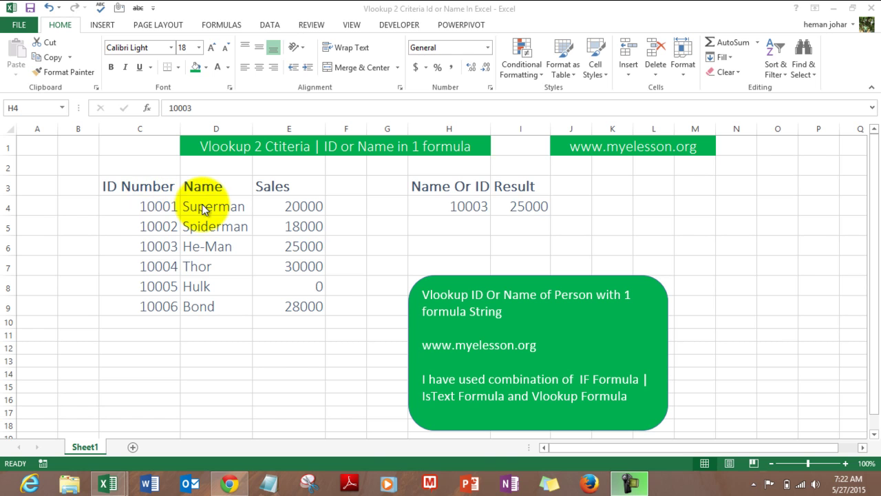
# Step: Copy the name He-Man from D6 into the lookup cell H4 and check the result in I4
pyautogui.click(460, 207)
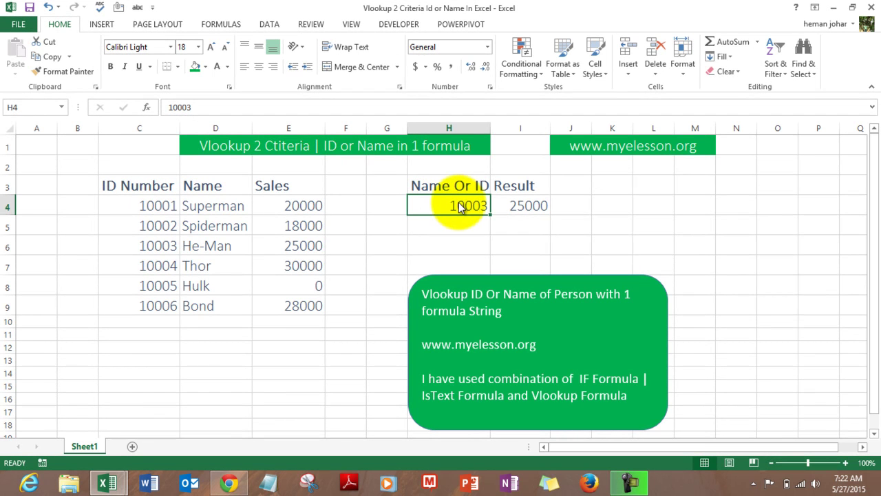
pyautogui.click(528, 214)
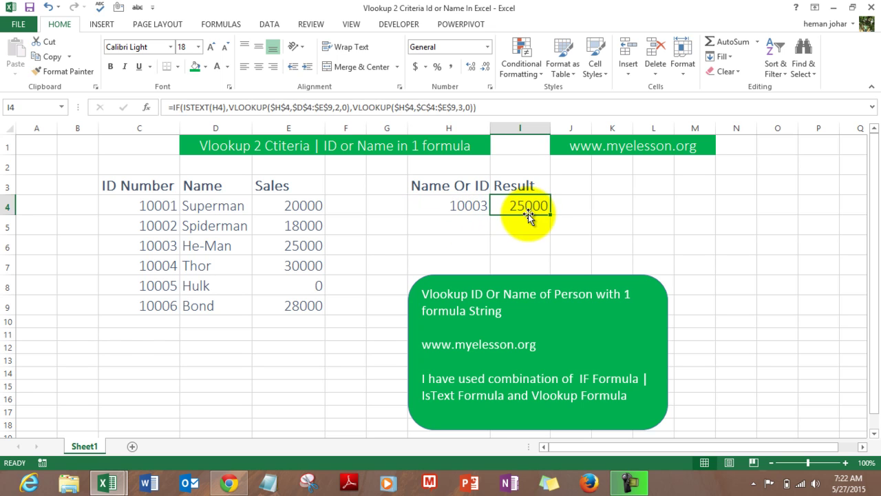
pyautogui.press('Left')
pyautogui.press('Left')
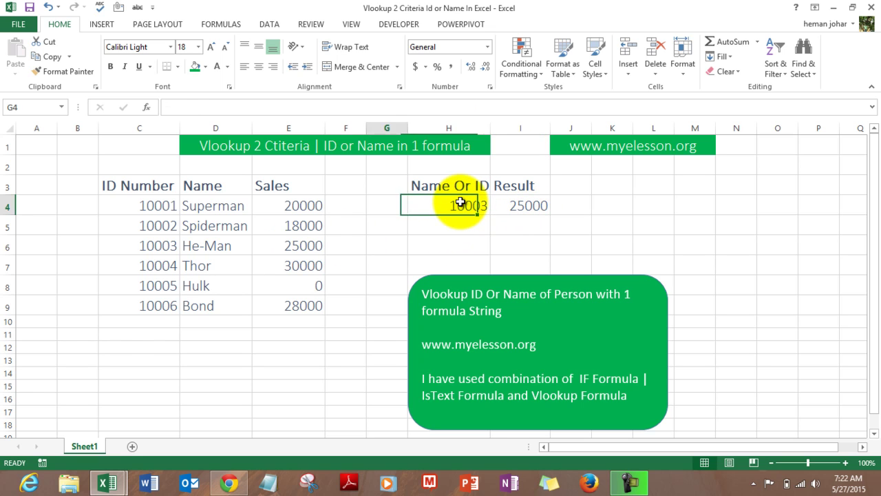
pyautogui.press('Left')
pyautogui.press('Left')
pyautogui.press('Left')
pyautogui.press('Down')
pyautogui.press('Down')
pyautogui.hotkey('ctrl', 'c')
pyautogui.press('Right')
pyautogui.press('Right')
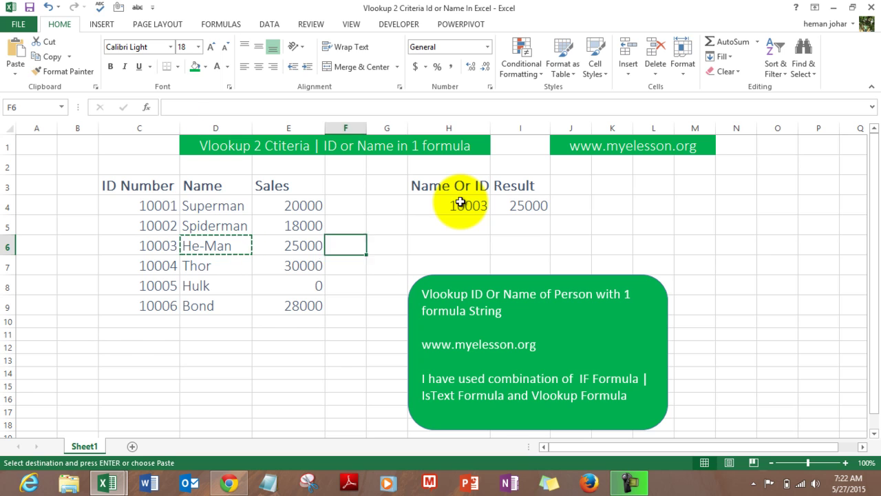
pyautogui.press('Right')
pyautogui.press('Right')
pyautogui.press('Up')
pyautogui.press('Up')
pyautogui.hotkey('ctrl', 'v')
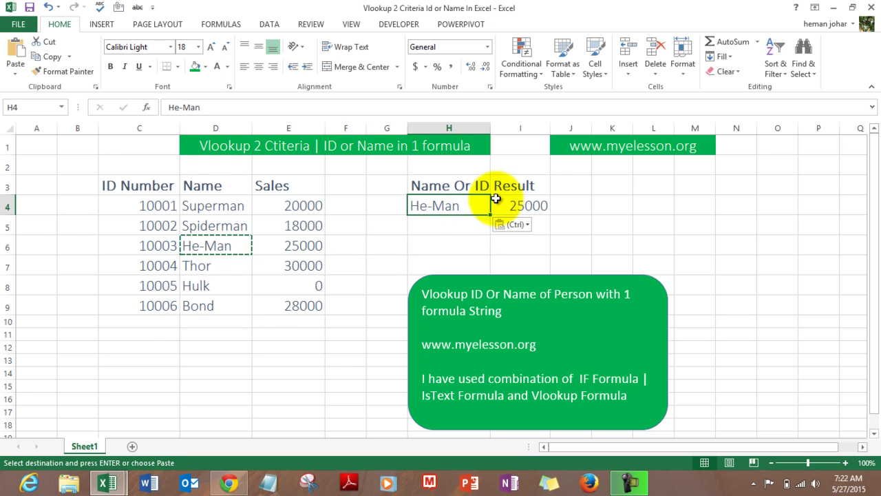
pyautogui.click(535, 211)
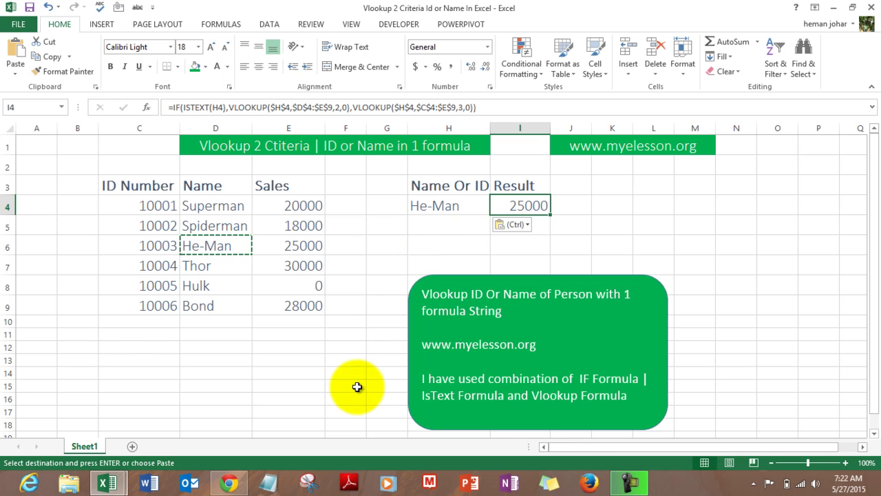
pyautogui.press('Escape')
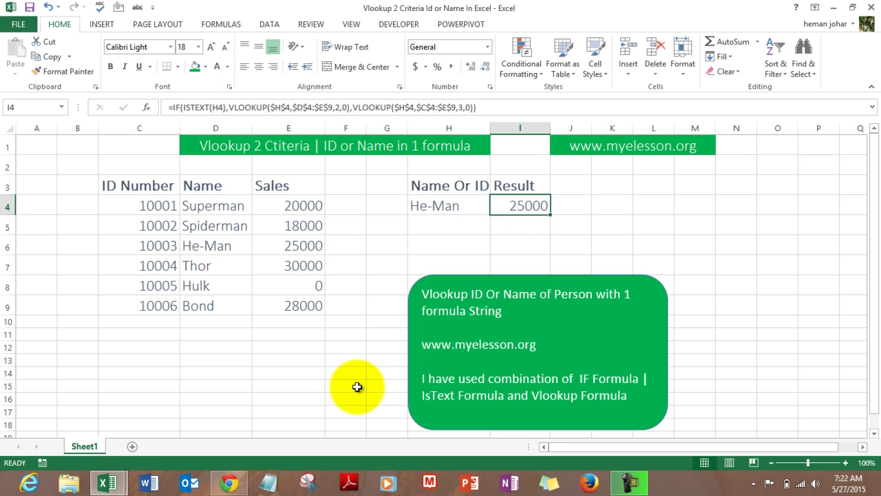
# Step: Clear the existing formula from the Result cell I4
pyautogui.press('Left')
pyautogui.press('Right')
pyautogui.press('Delete')
pyautogui.press('Right')
pyautogui.press('Left')
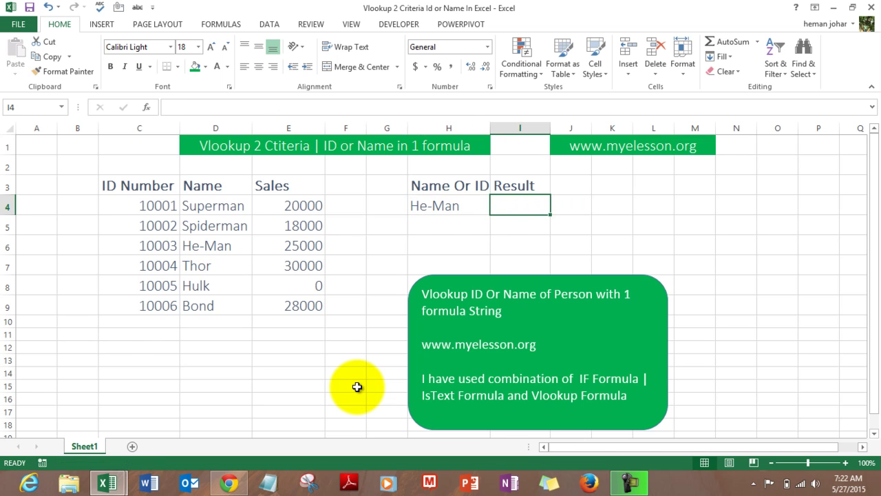
# Step: Start an IF formula in I4 with ISTEXT($H$4) as its logical test
pyautogui.write('=')
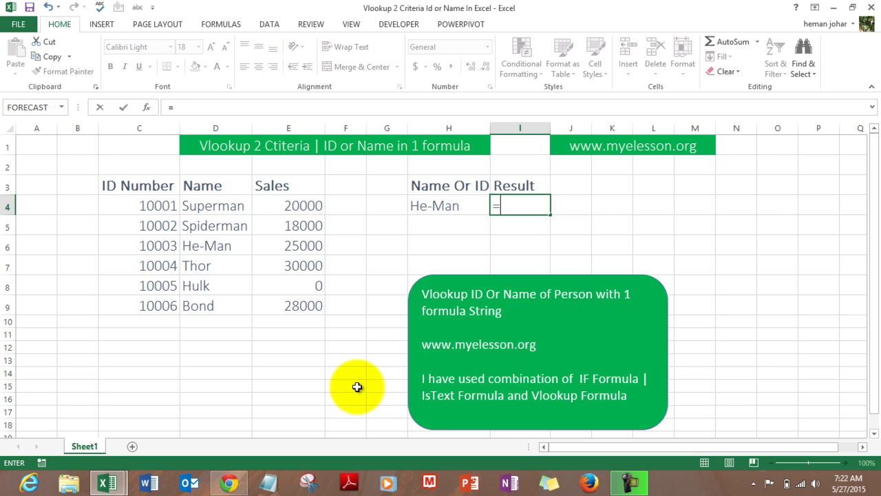
pyautogui.write('if')
pyautogui.press('Tab')
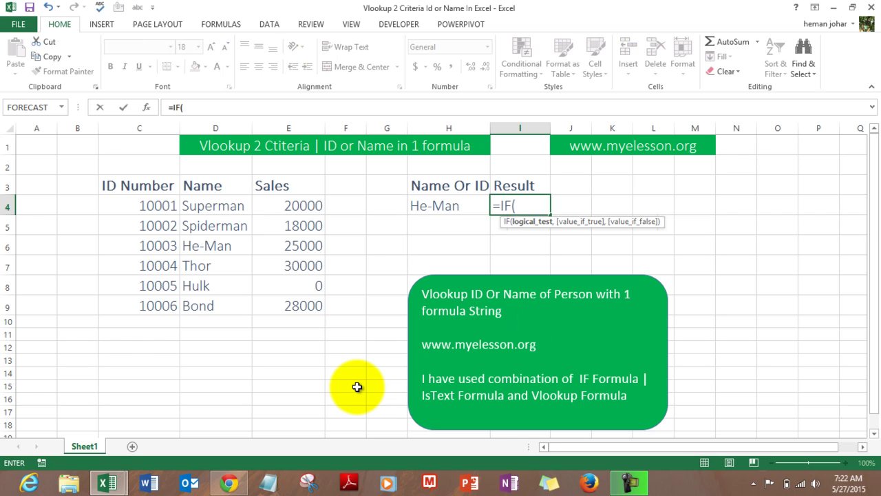
pyautogui.write('istext')
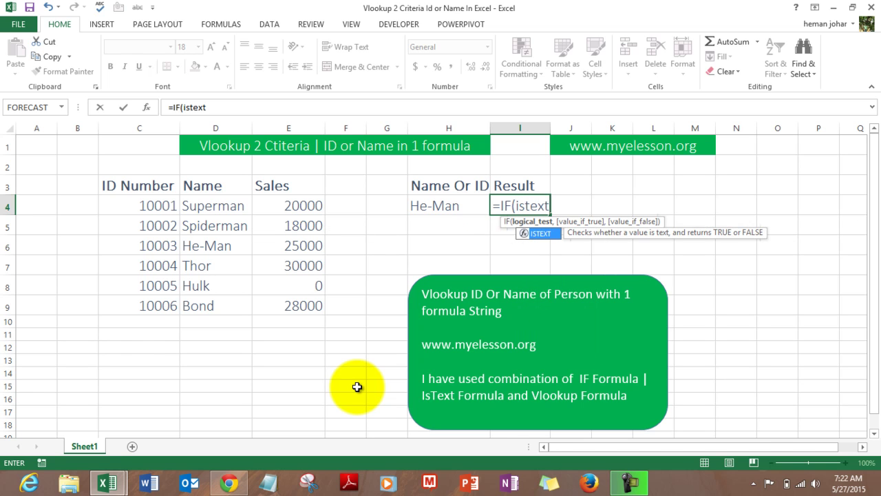
pyautogui.press('Tab')
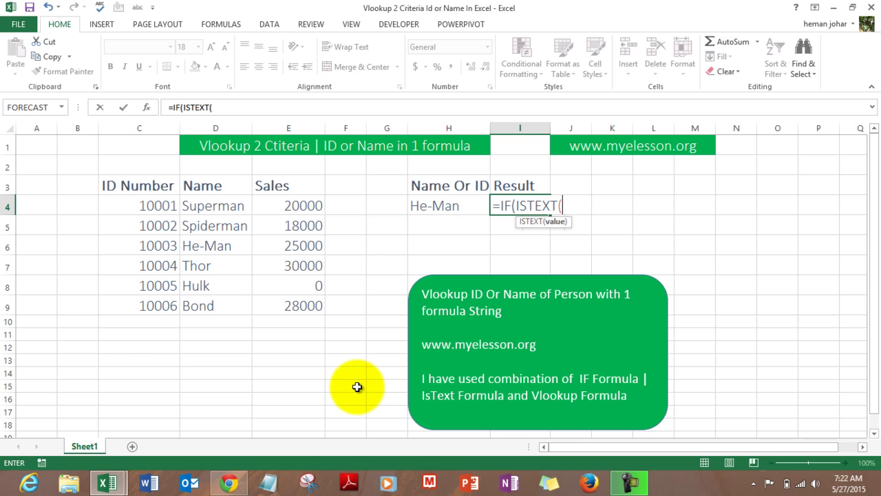
pyautogui.click(449, 205)
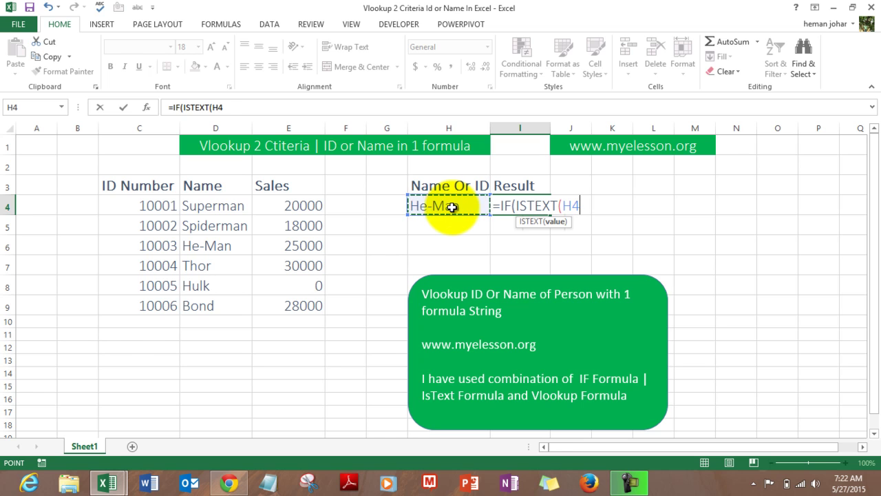
pyautogui.press('F4')
pyautogui.write('),')
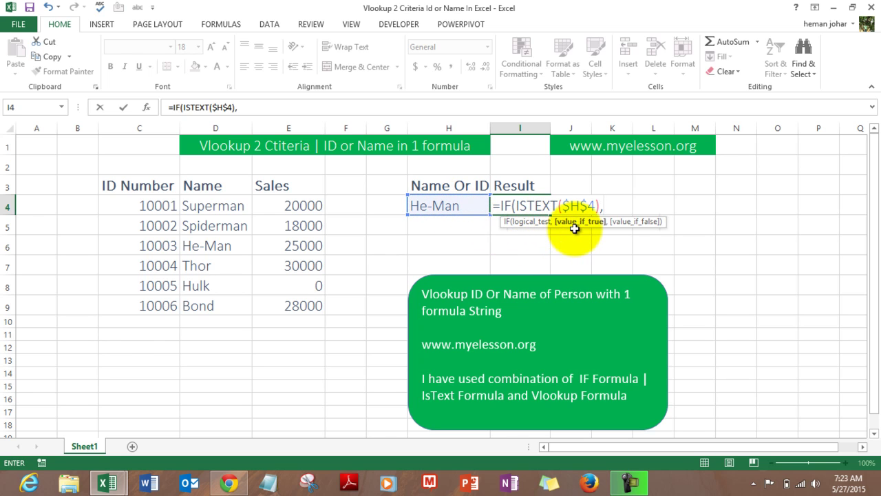
# Step: Start a VLOOKUP as the value-if-true argument of the IF formula
pyautogui.write('v')
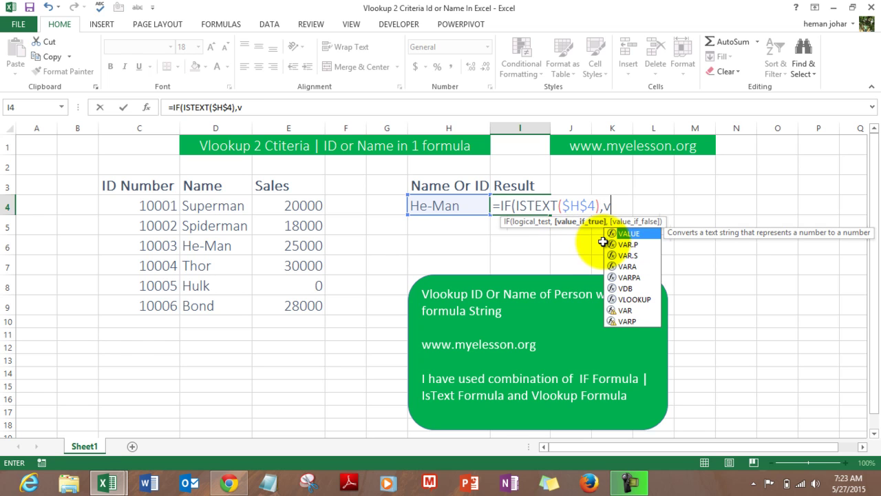
pyautogui.write('loo')
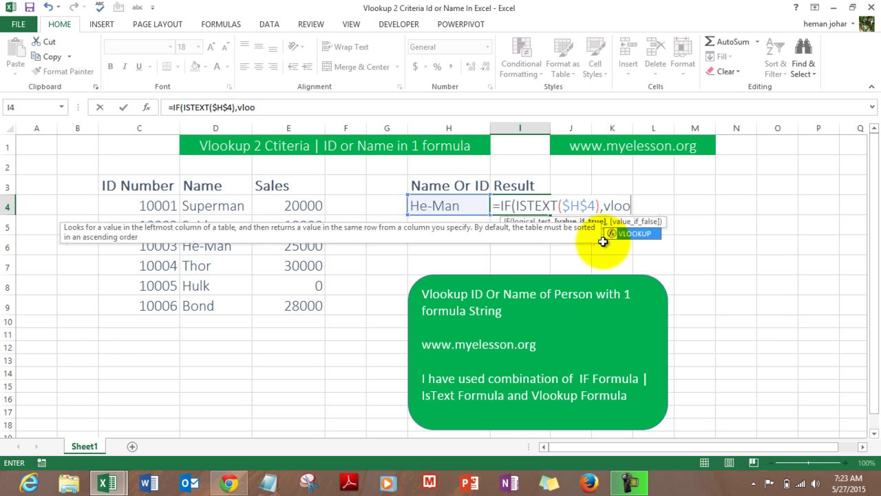
pyautogui.write('kup(')
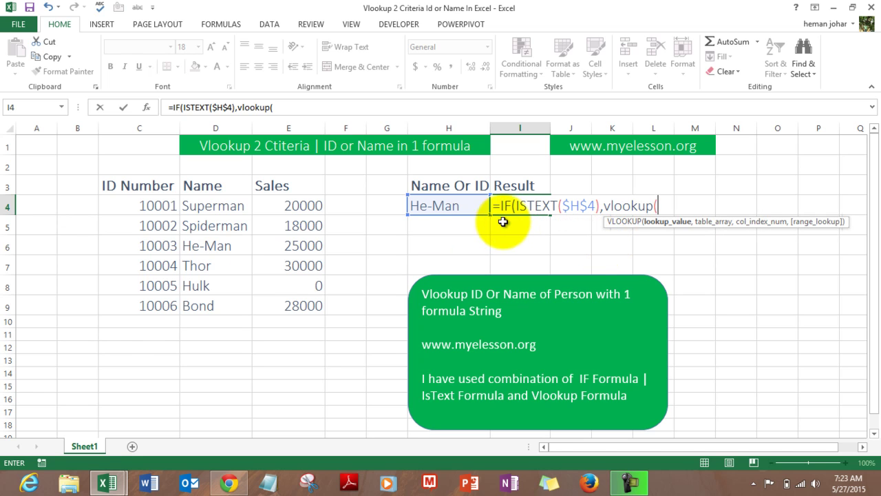
pyautogui.click(455, 208)
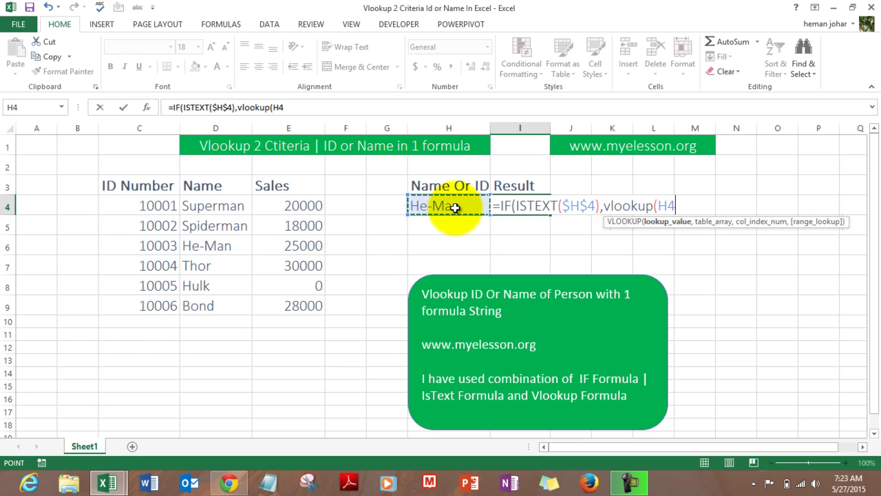
pyautogui.write(',')
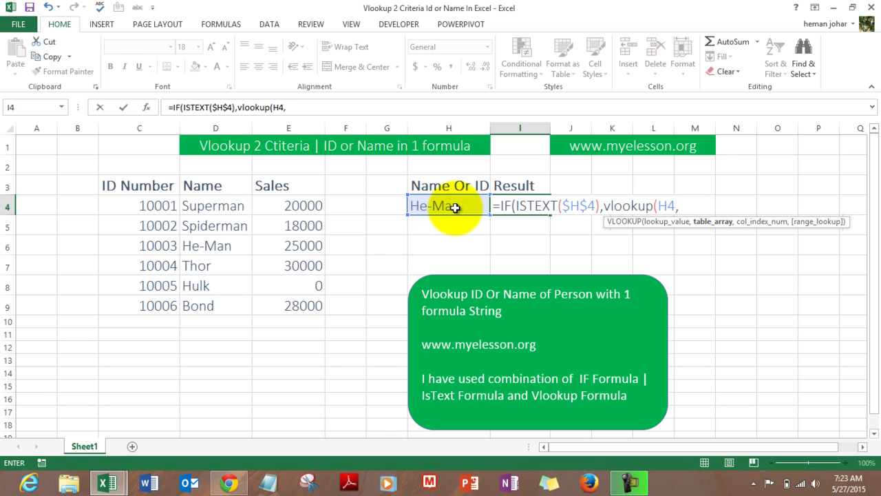
pyautogui.press('BackSpace')
pyautogui.press('BackSpace')
pyautogui.press('BackSpace')
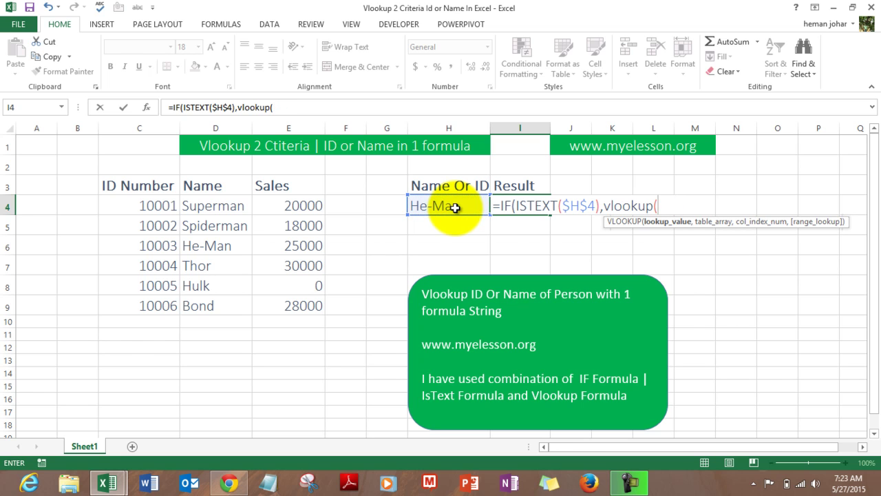
pyautogui.click(456, 208)
pyautogui.write('4')
pyautogui.press('BackSpace')
pyautogui.press('Return')
pyautogui.press('Return')
pyautogui.write('4')
pyautogui.press('BackSpace')
# Step: Use the absolute reference $H$4 as the lookup value of the first VLOOKUP
pyautogui.click(432, 202)
pyautogui.press('F4')
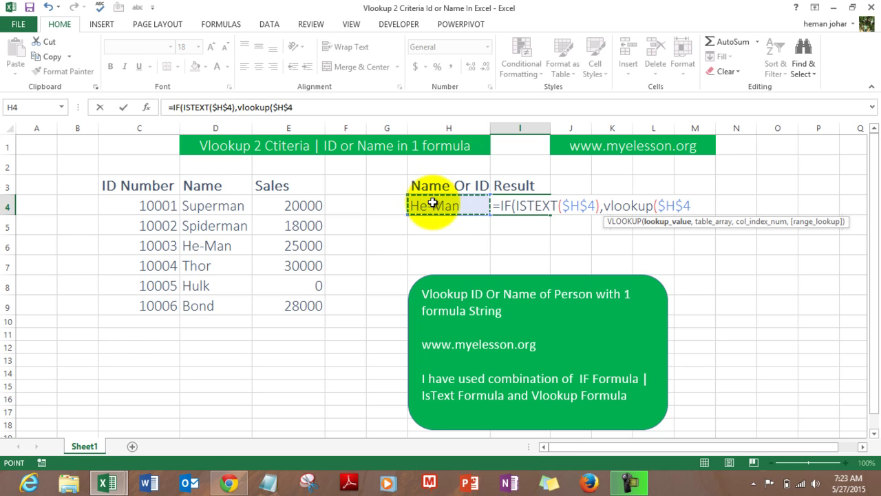
pyautogui.write(',')
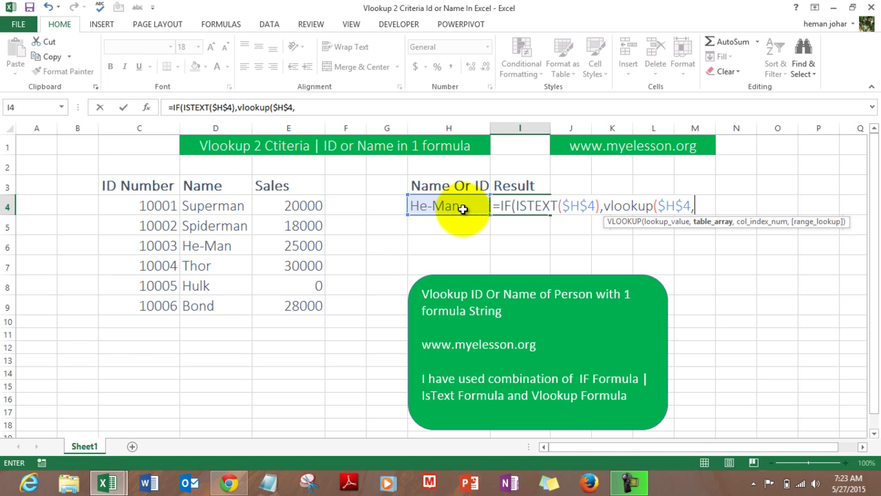
# Step: Set the first VLOOKUP's table array to the names and sales range $D$4:$E$9 with absolute references
pyautogui.click(206, 205)
pyautogui.hotkey('shift', 'Right')
pyautogui.hotkey('shift', 'Down')
pyautogui.hotkey('shift', 'Down')
pyautogui.hotkey('shift', 'Down')
pyautogui.hotkey('shift', 'Down')
pyautogui.hotkey('shift', 'Down')
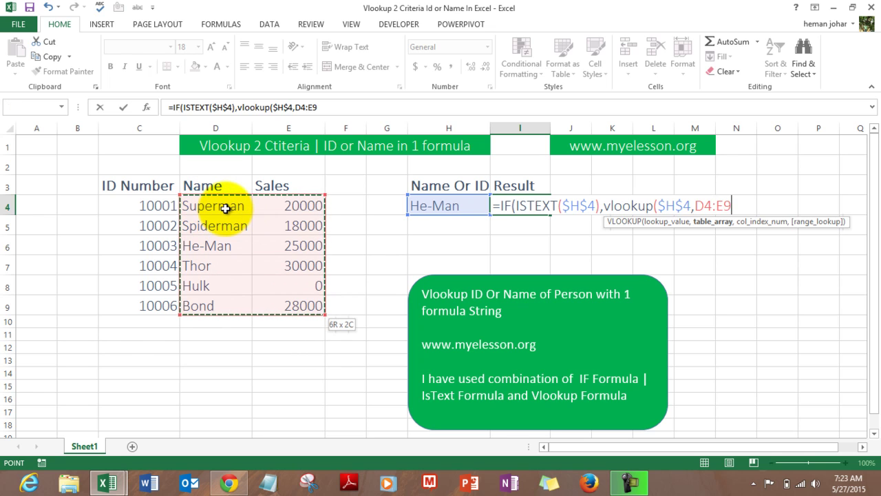
pyautogui.press('F4')
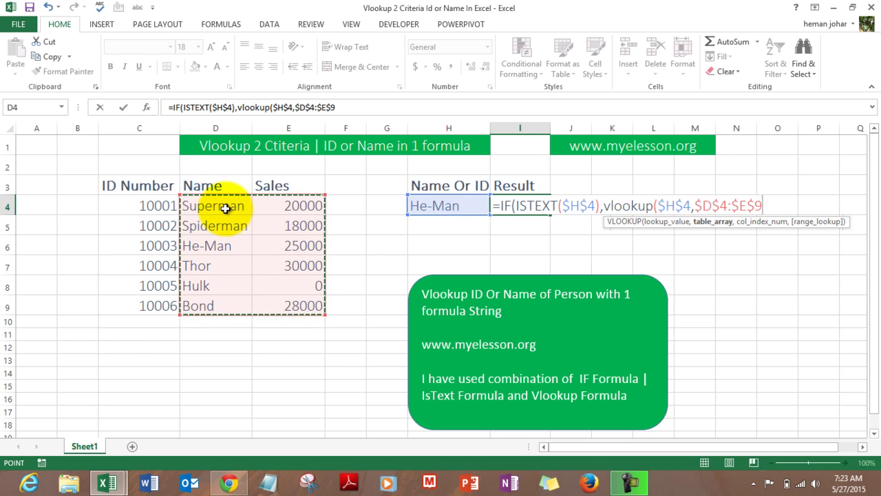
pyautogui.write(',')
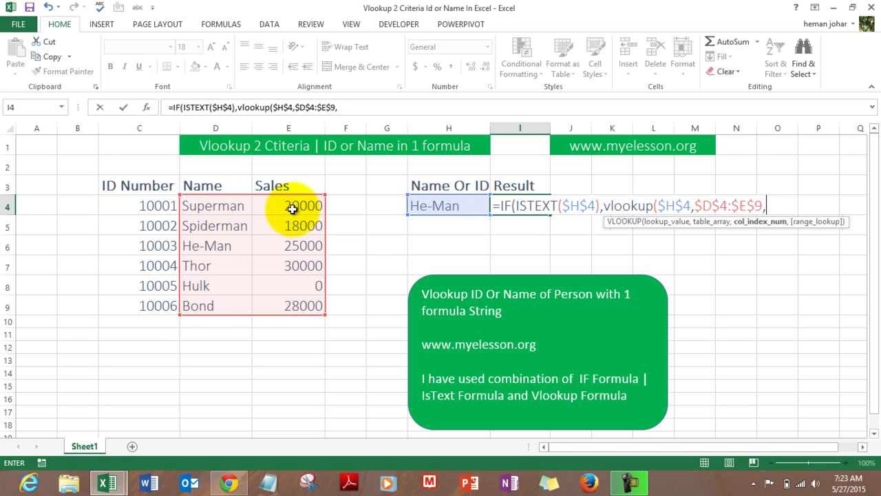
# Step: Complete the first VLOOKUP with column index 2 and range lookup 0, and continue to the value-if-false argument
pyautogui.write('2')
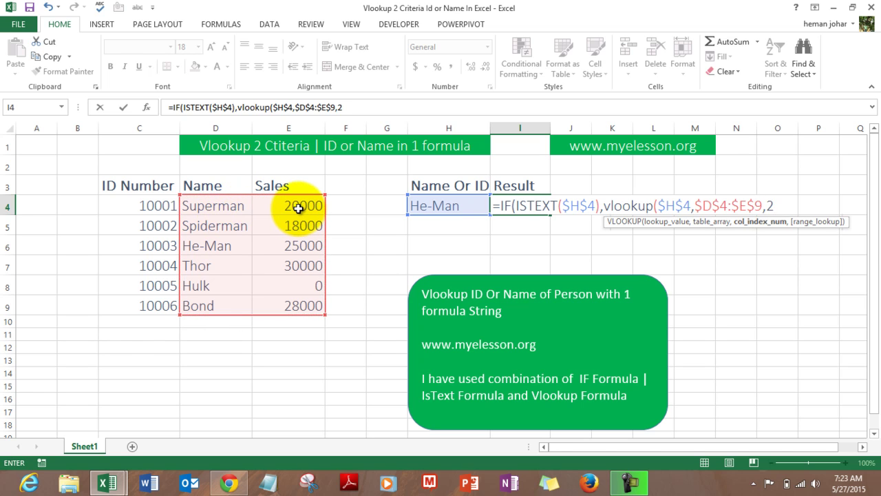
pyautogui.write(',0)')
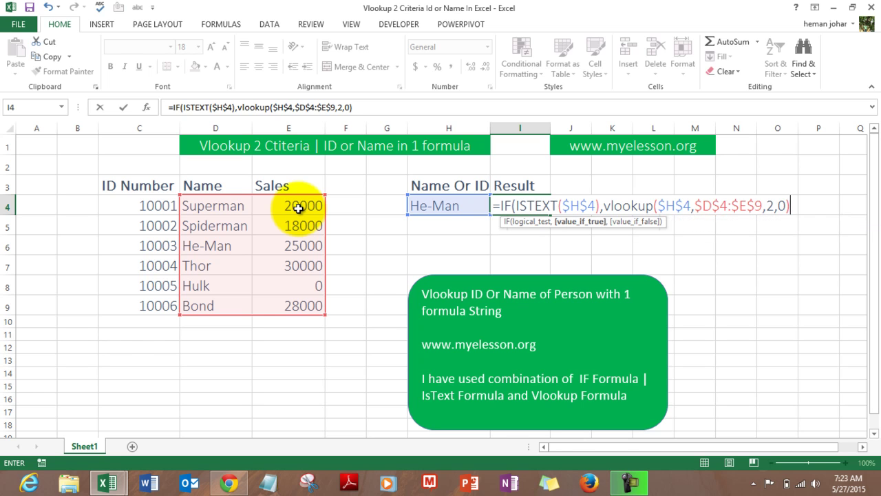
pyautogui.write(',')
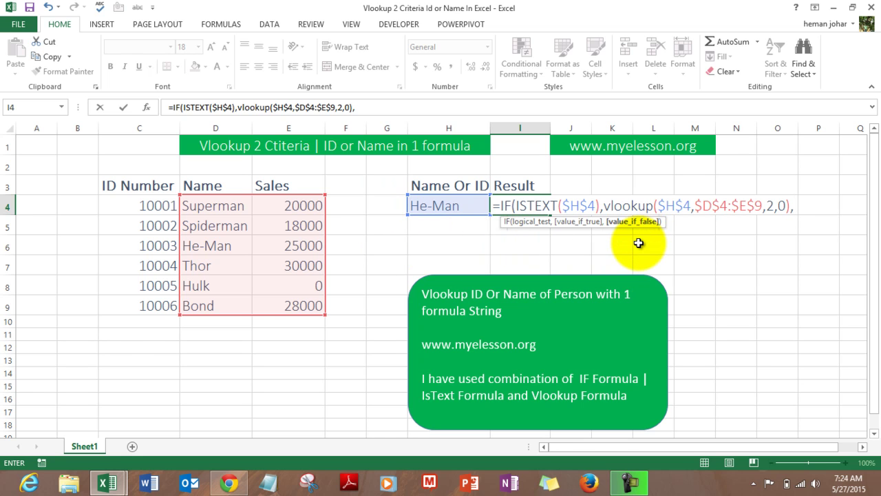
# Step: Start a second VLOOKUP as the value-if-false argument, with $H$4 as its lookup value
pyautogui.write('vloo')
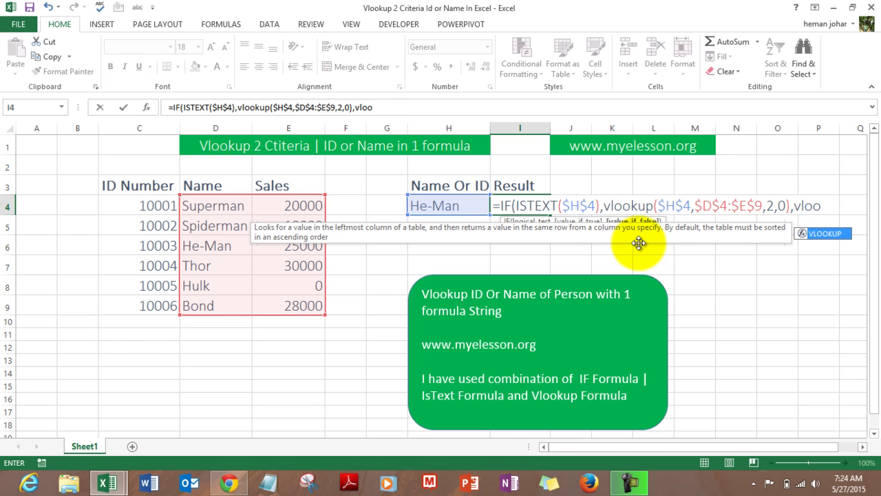
pyautogui.press('Tab')
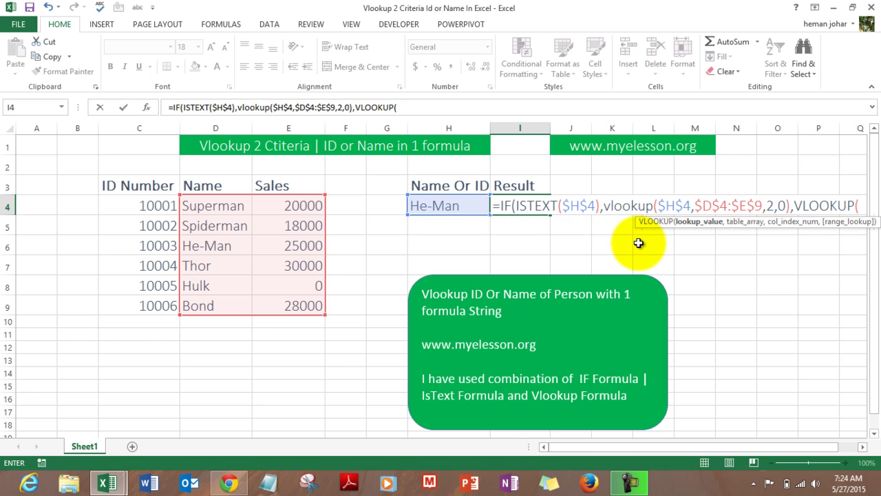
pyautogui.click(433, 206)
pyautogui.press('F4')
pyautogui.write(',')
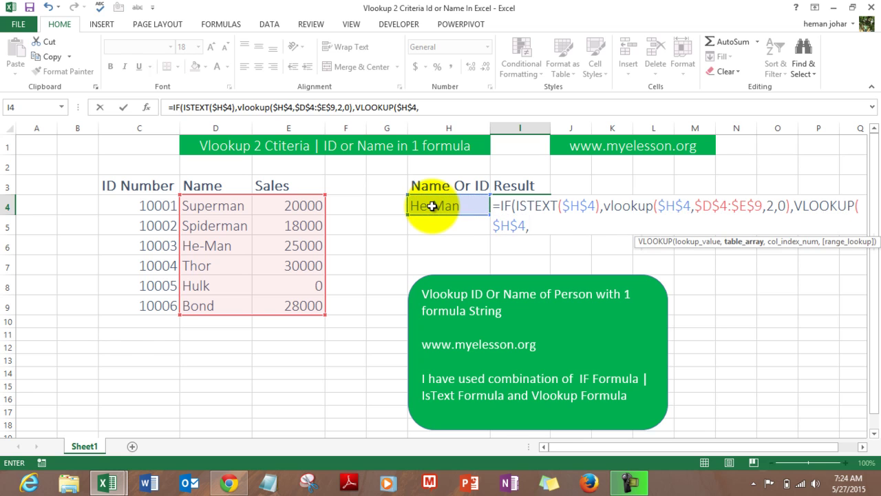
# Step: Set the second VLOOKUP's table array to $C$4:$E$9 with absolute references and its column index to 3
pyautogui.click(150, 207)
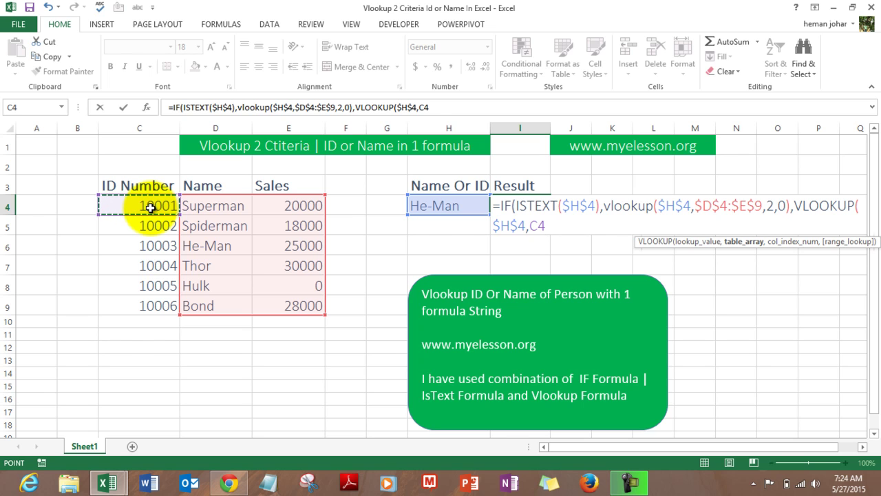
pyautogui.hotkey('shift', 'Right')
pyautogui.hotkey('shift', 'Right')
pyautogui.hotkey('shift', 'Right')
pyautogui.hotkey('shift', 'Left')
pyautogui.hotkey('shift', 'Down')
pyautogui.hotkey('shift', 'Down')
pyautogui.hotkey('shift', 'Down')
pyautogui.hotkey('shift', 'Down')
pyautogui.hotkey('shift', 'Down')
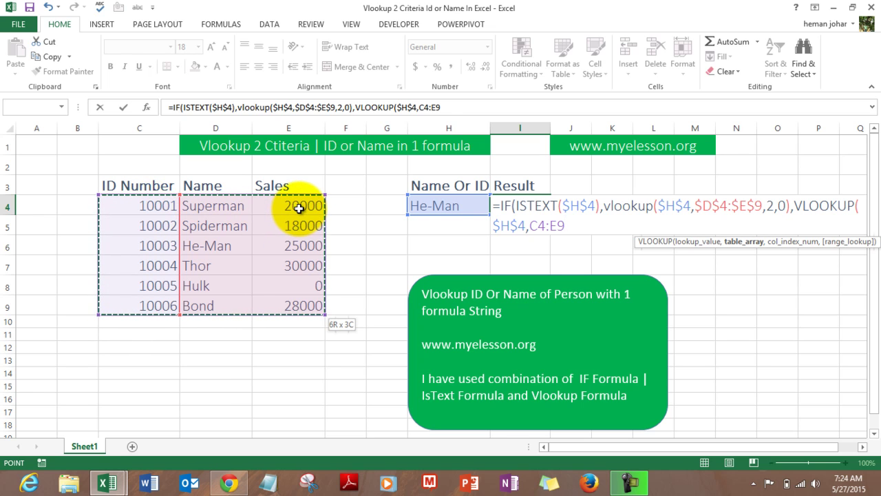
pyautogui.press('F4')
pyautogui.write(',')
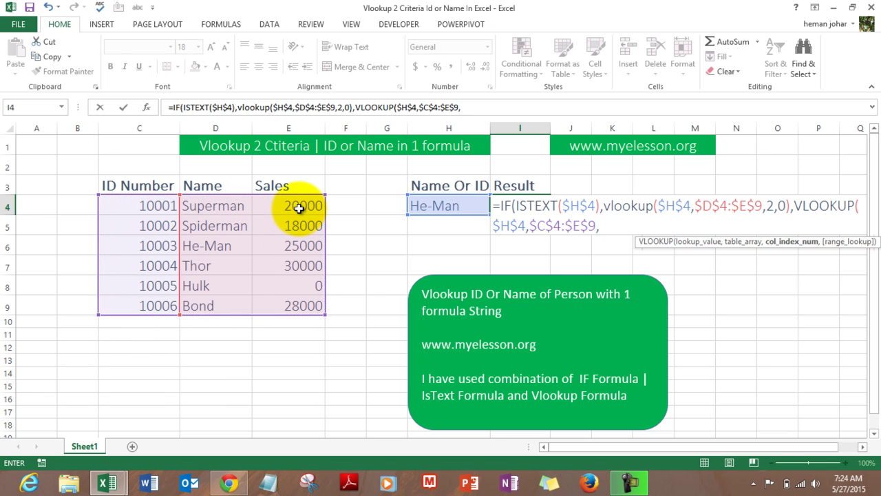
pyautogui.write('3,')
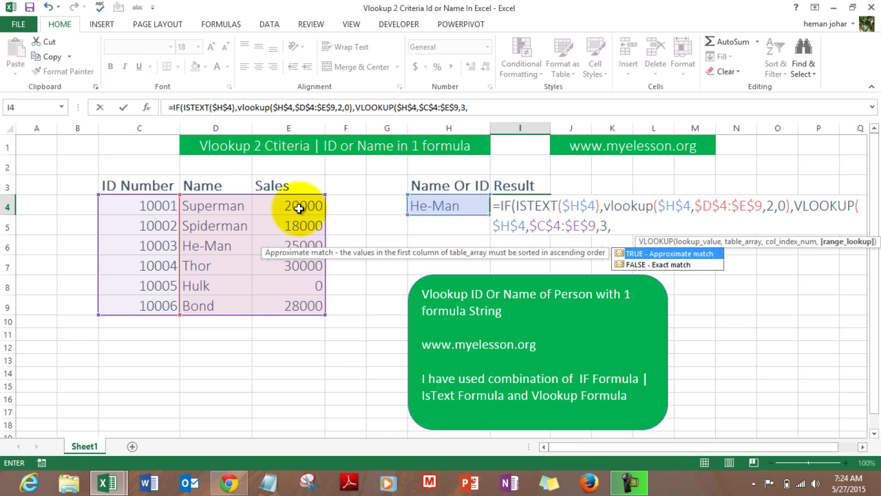
# Step: Complete the second VLOOKUP with range lookup 0, close the IF function and enter the formula in I4
pyautogui.write('0)')
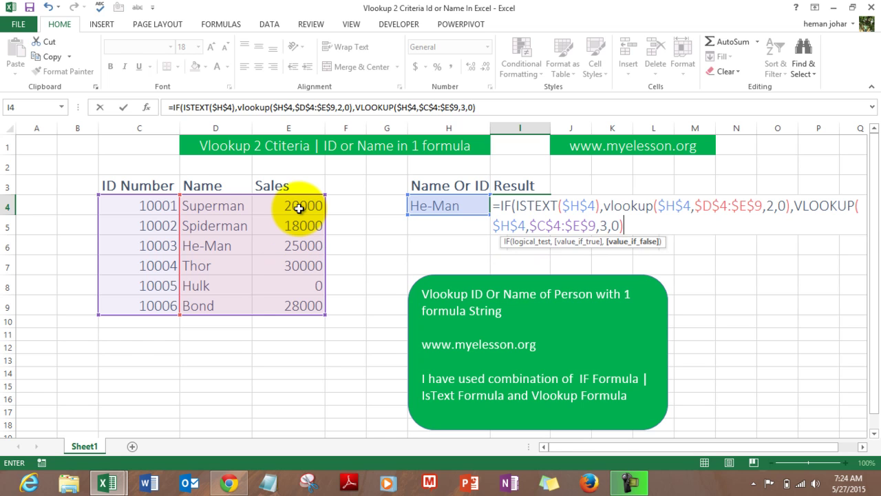
pyautogui.write(')')
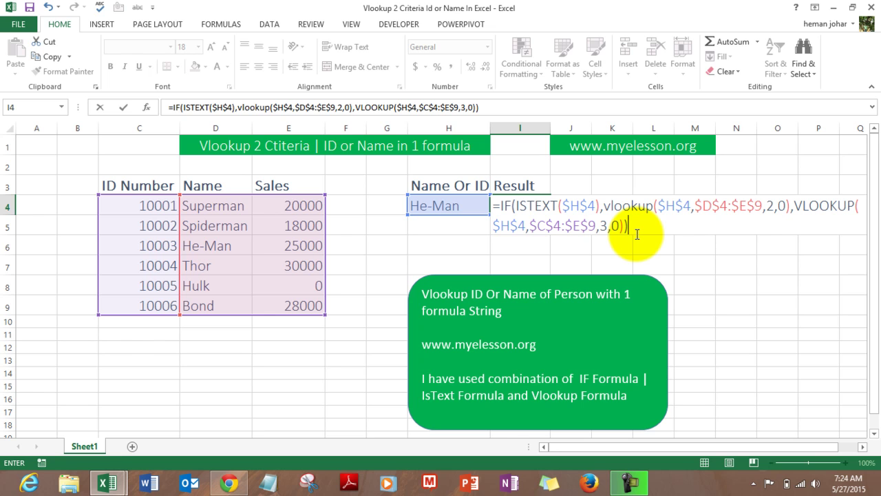
pyautogui.press('Return')
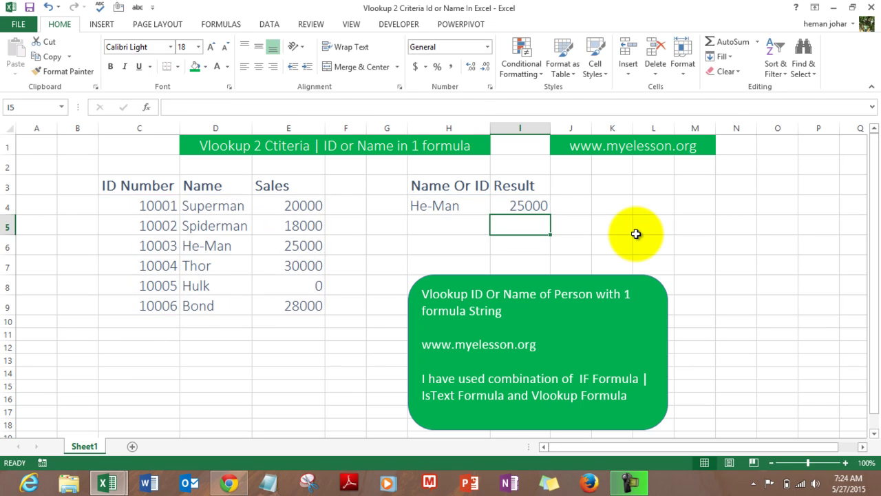
# Step: Copy Hulk's ID number from cell C8 of the ID Number column
pyautogui.press('Up')
pyautogui.press('Left')
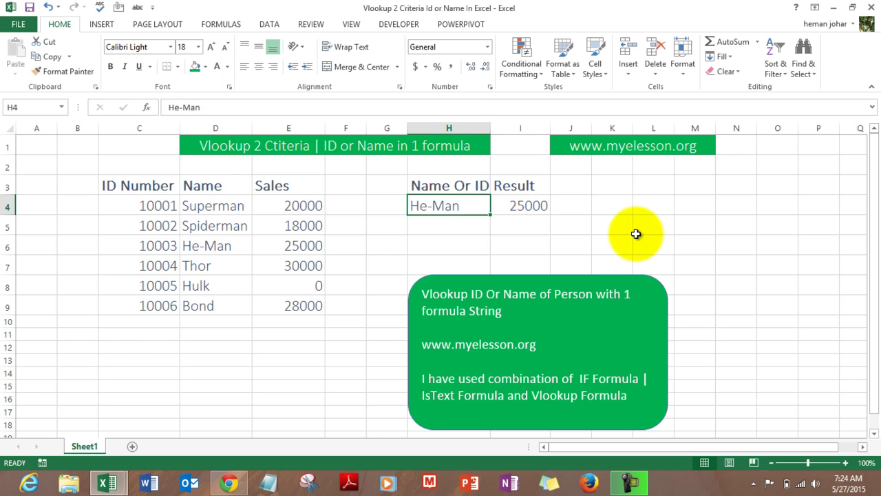
pyautogui.press('Left')
pyautogui.press('Left')
pyautogui.press('Left')
pyautogui.press('Left')
pyautogui.press('Left')
pyautogui.press('Down')
pyautogui.press('Down')
pyautogui.press('Down')
pyautogui.press('Up')
pyautogui.press('Down')
pyautogui.press('Down')
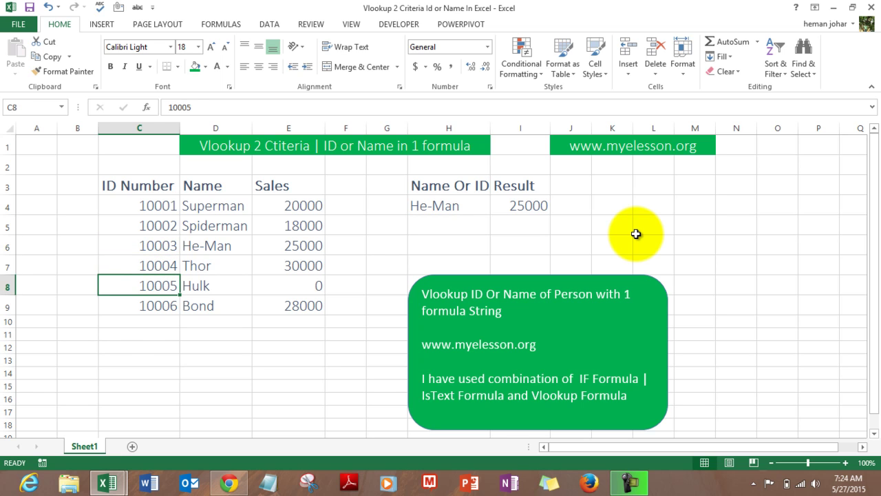
pyautogui.hotkey('ctrl', 'c')
# Step: Paste the copied ID number into lookup cell H4 and compare the result in I4 with Hulk's sales in E8
pyautogui.press('Right')
pyautogui.press('Right')
pyautogui.press('Right')
pyautogui.press('Right')
pyautogui.press('Up')
pyautogui.press('Up')
pyautogui.press('Up')
pyautogui.press('Up')
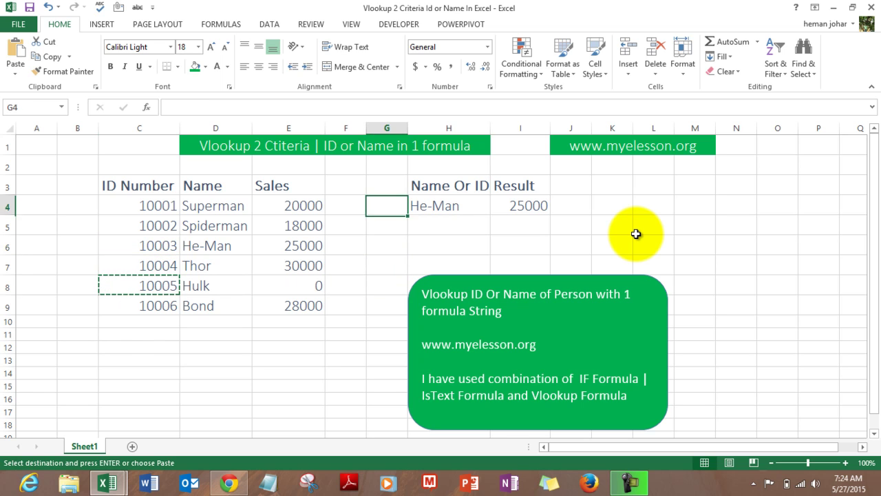
pyautogui.press('Right')
pyautogui.hotkey('ctrl', 'v')
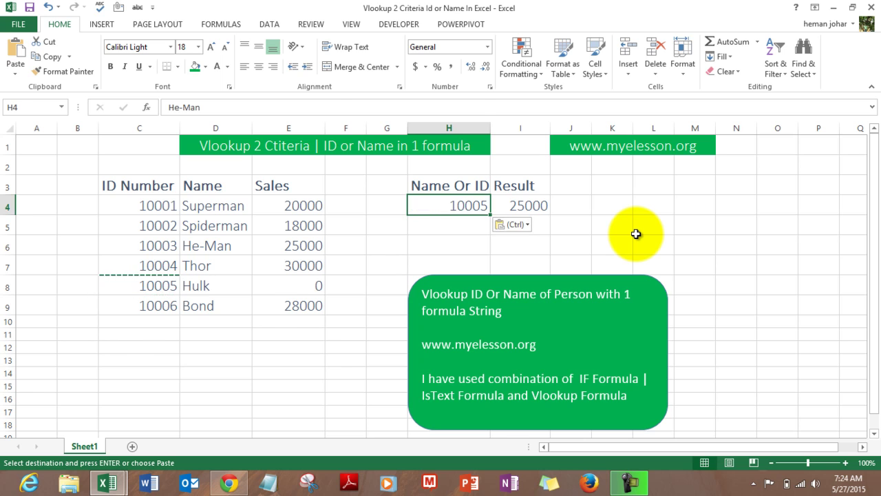
pyautogui.press('Right')
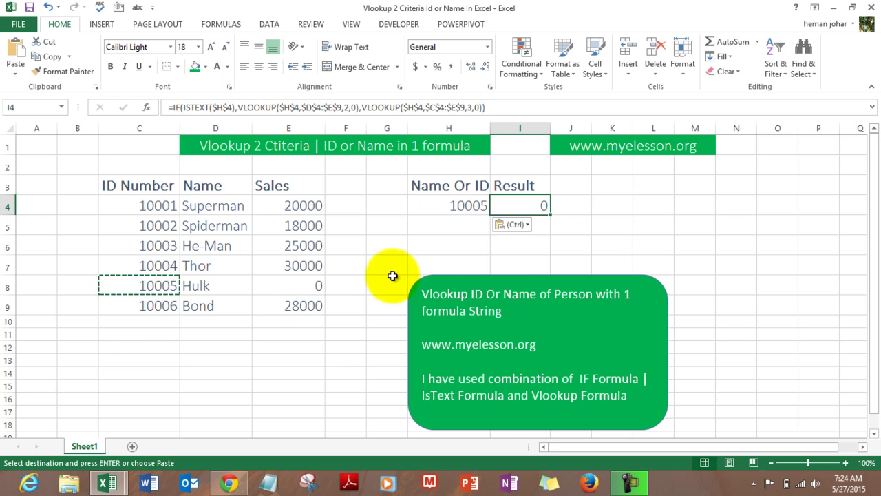
pyautogui.click(313, 287)
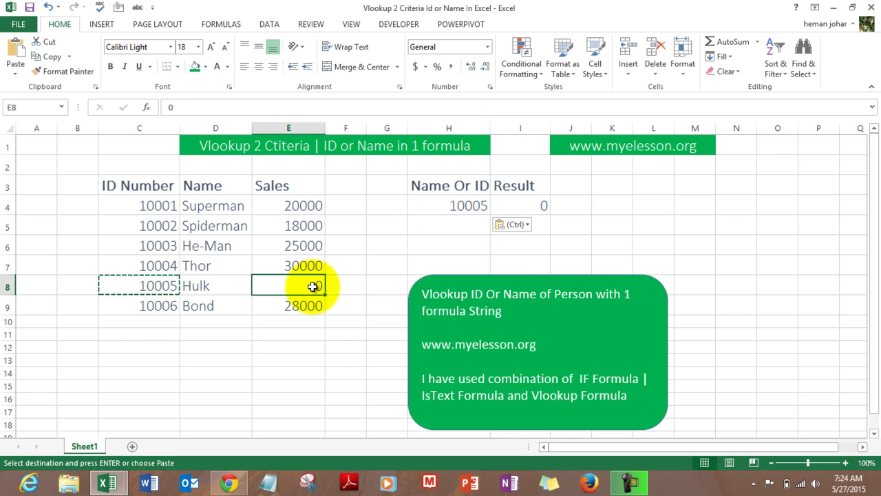
# Step: Copy the name Hulk from cell D8
pyautogui.press('Right')
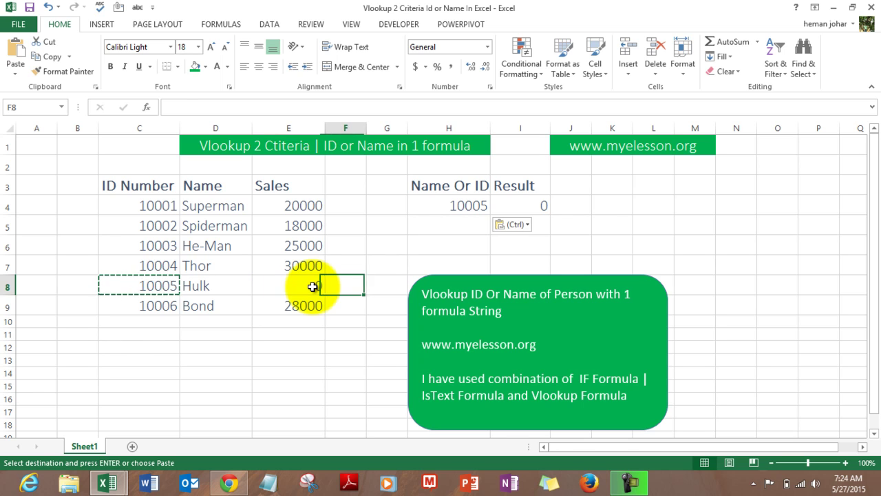
pyautogui.press('Left')
pyautogui.press('Left')
pyautogui.hotkey('ctrl', 'c')
pyautogui.press('Right')
pyautogui.press('Right')
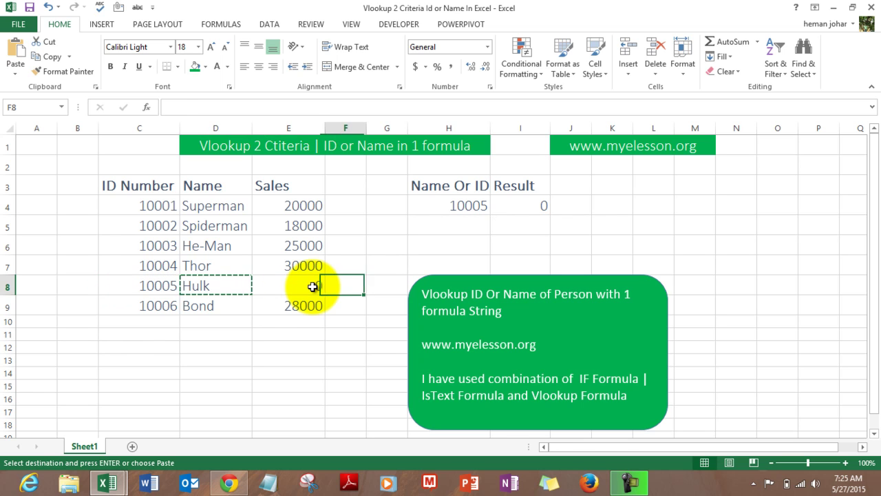
pyautogui.press('Up')
pyautogui.press('Up')
pyautogui.press('Up')
pyautogui.press('Up')
pyautogui.press('Left')
pyautogui.press('Left')
pyautogui.press('Down')
pyautogui.press('Down')
pyautogui.press('Down')
pyautogui.press('Down')
pyautogui.press('Down')
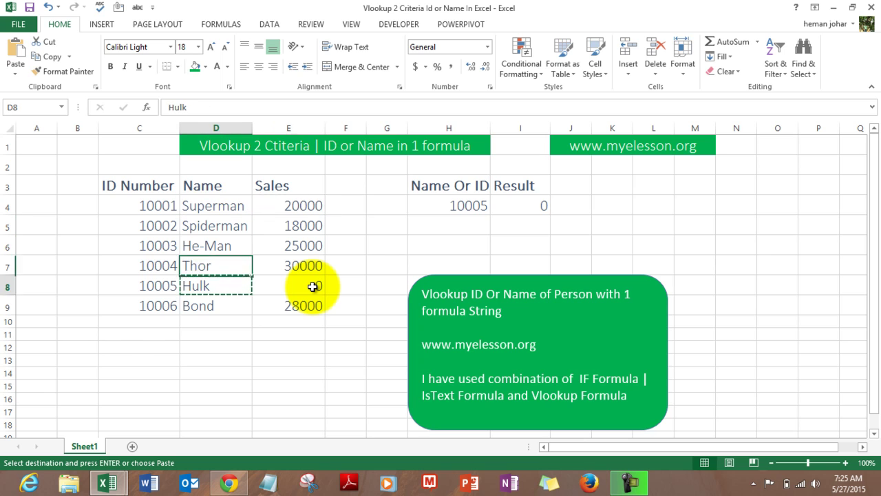
pyautogui.press('Up')
pyautogui.press('Right')
pyautogui.press('Up')
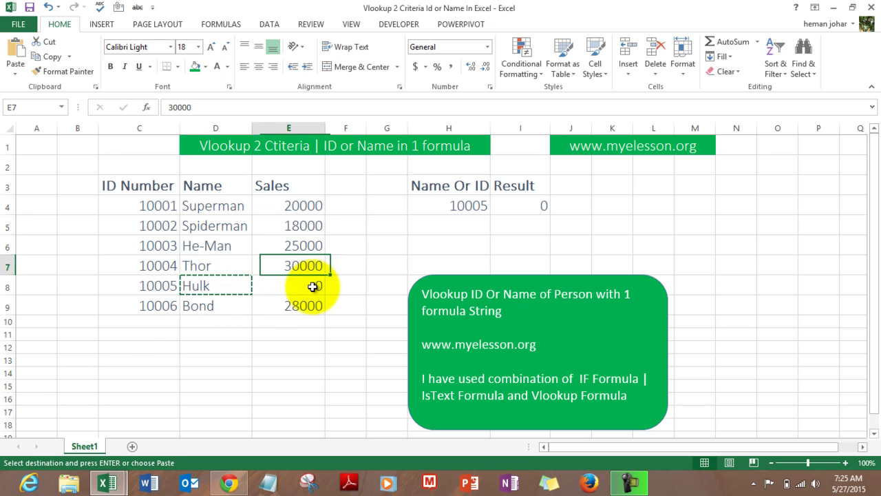
pyautogui.press('Left')
pyautogui.press('Left')
pyautogui.press('Right')
pyautogui.press('Right')
pyautogui.press('Right')
pyautogui.press('Left')
pyautogui.press('Left')
pyautogui.press('Left')
pyautogui.press('Right')
pyautogui.press('Right')
pyautogui.press('Right')
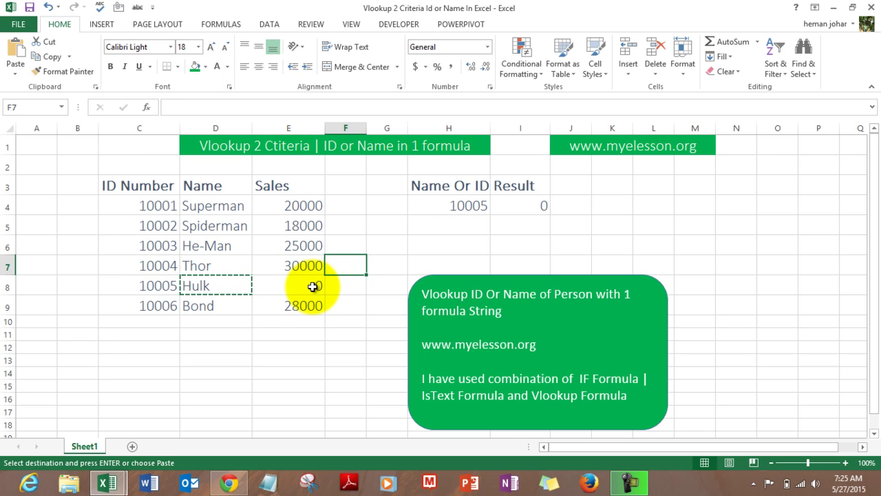
pyautogui.press('Left')
pyautogui.press('Left')
# Step: Paste the name Hulk into lookup cell H4 and check the formula result in I4
pyautogui.press('Right')
pyautogui.press('Right')
pyautogui.press('Right')
pyautogui.press('Right')
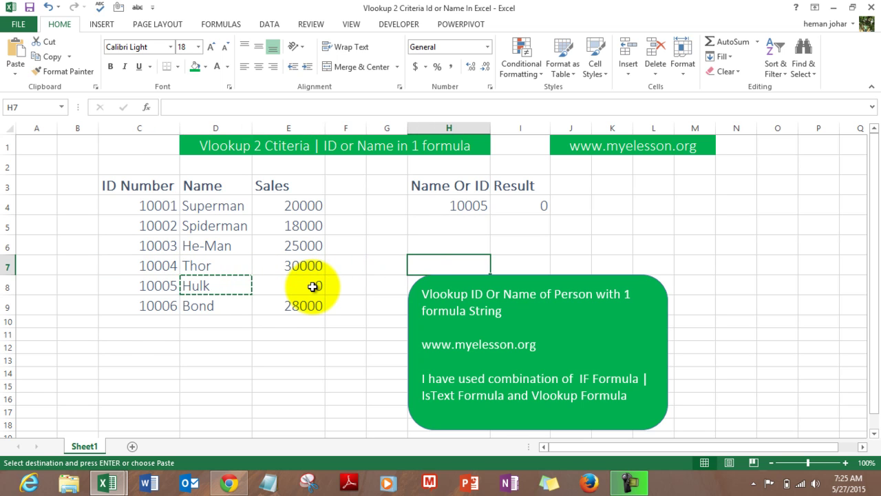
pyautogui.press('Up')
pyautogui.press('Up')
pyautogui.press('Up')
pyautogui.press('Up')
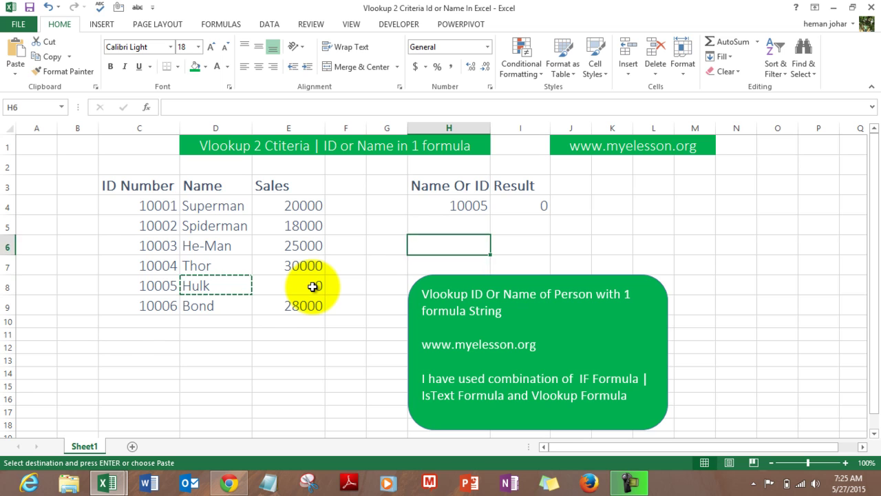
pyautogui.press('Down')
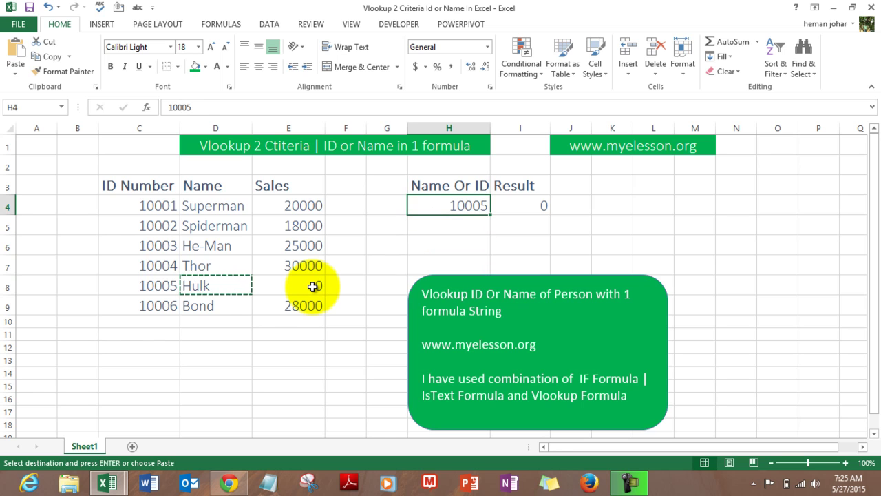
pyautogui.hotkey('ctrl', 'v')
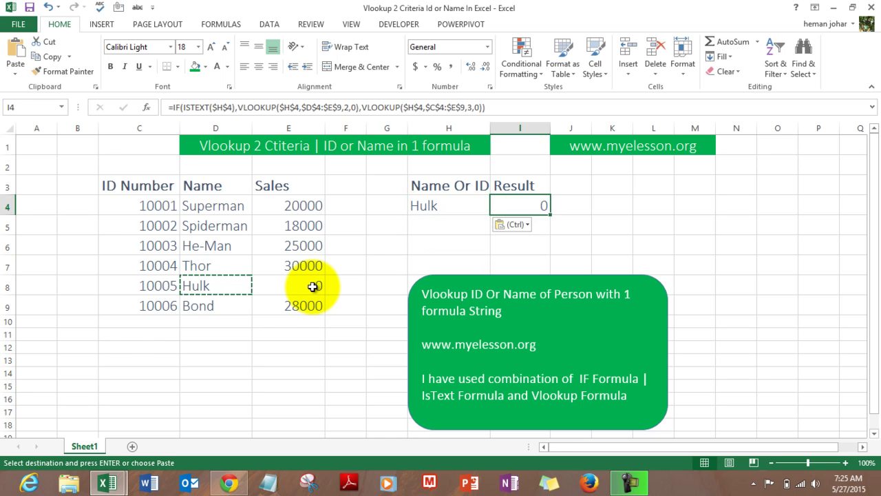
# Step: Copy Thor's ID number from cell C7 of the ID Number column
pyautogui.press('Left')
pyautogui.press('Left')
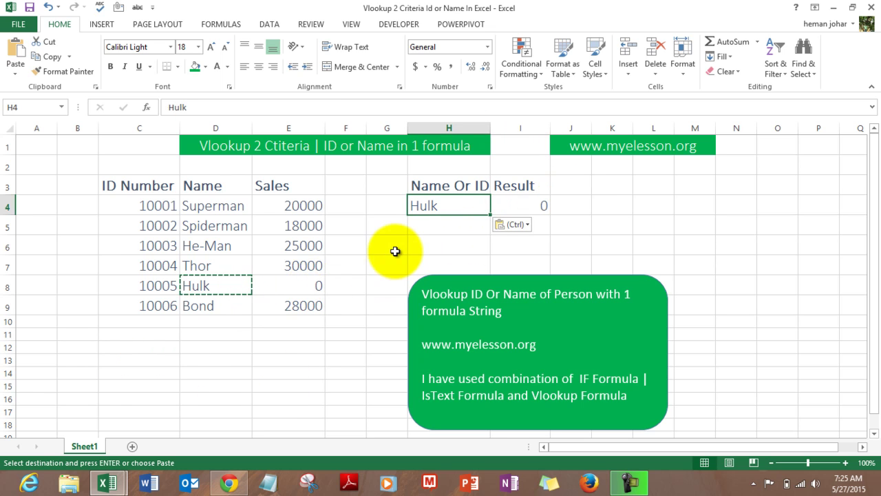
pyautogui.press('Left')
pyautogui.press('Left')
pyautogui.press('Left')
pyautogui.press('Left')
pyautogui.press('Left')
pyautogui.press('Down')
pyautogui.press('Down')
pyautogui.press('Down')
pyautogui.hotkey('ctrl', 'c')
# Step: Paste Thor's ID number into lookup cell H4 and check the formula result in I4
pyautogui.press('Right')
pyautogui.press('Right')
pyautogui.press('Right')
pyautogui.press('Right')
pyautogui.press('Up')
pyautogui.press('Up')
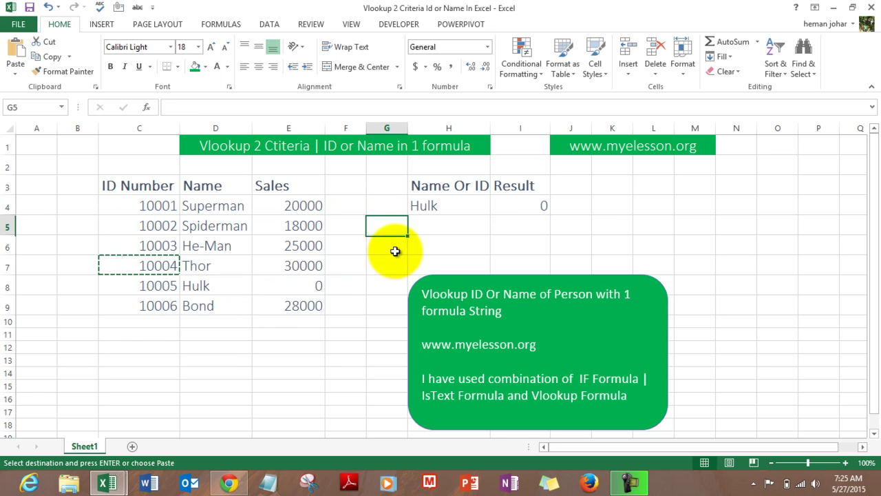
pyautogui.press('Up')
pyautogui.press('Up')
pyautogui.press('Right')
pyautogui.press('Down')
pyautogui.hotkey('ctrl', 'v')
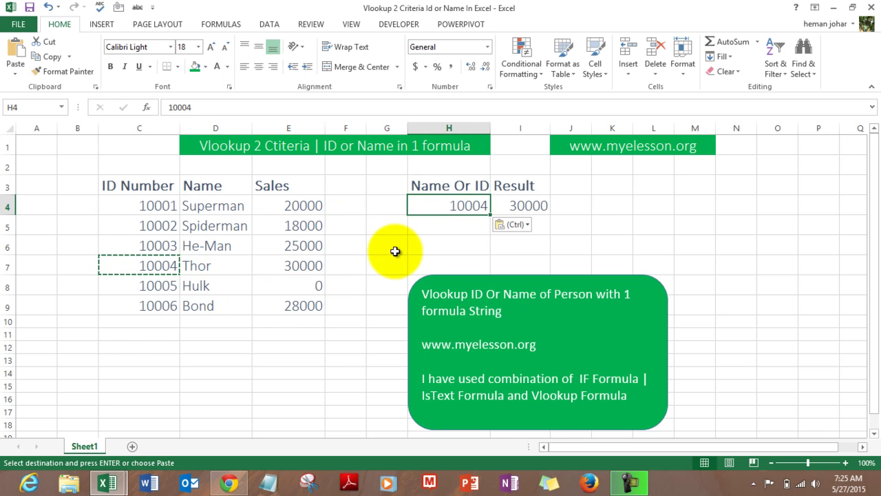
pyautogui.press('Right')
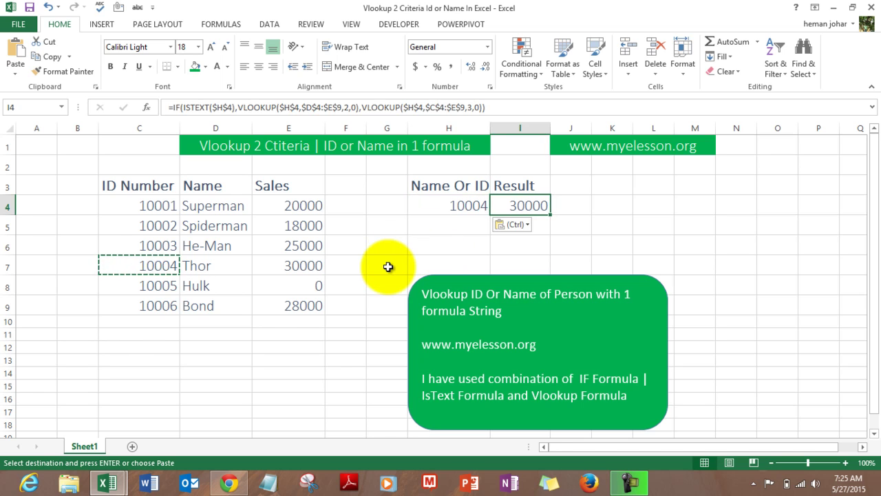
pyautogui.click(388, 266)
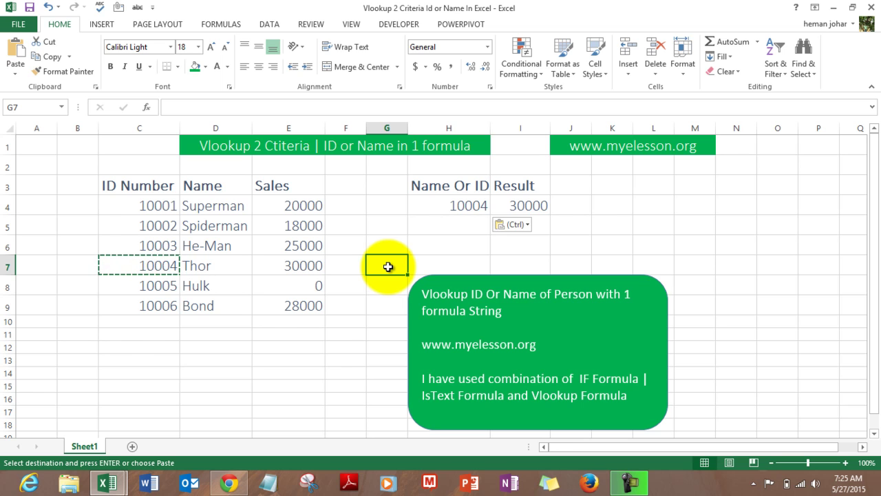
pyautogui.click(639, 200)
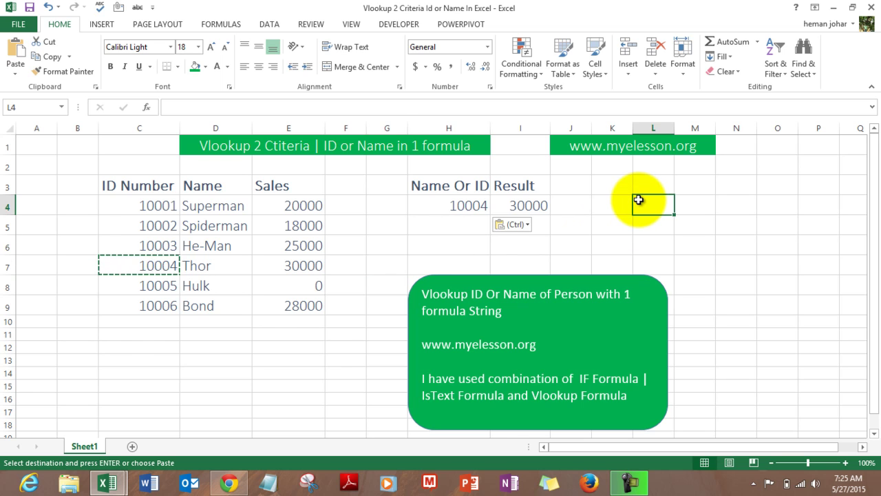
# Step: Switch to Chrome to view the Myelesson home page, and return to the Vlookup 2 Criteria workbook in Excel
pyautogui.click(229, 484)
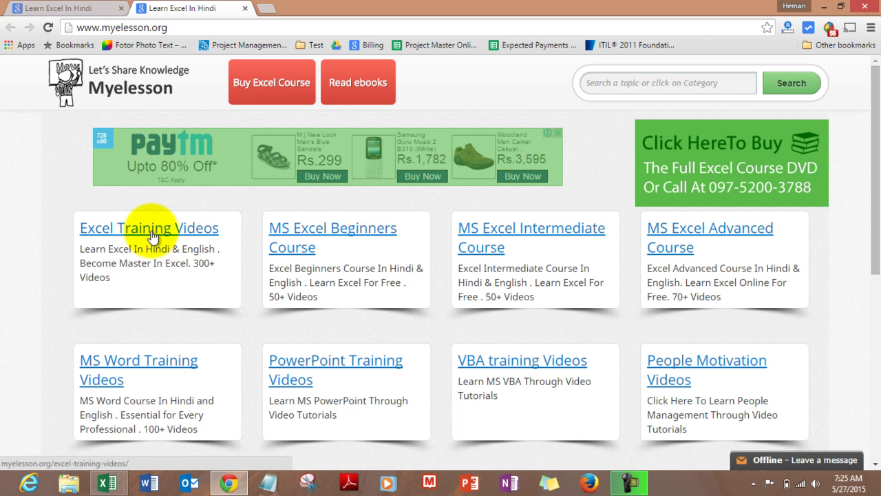
pyautogui.moveTo(113, 482)
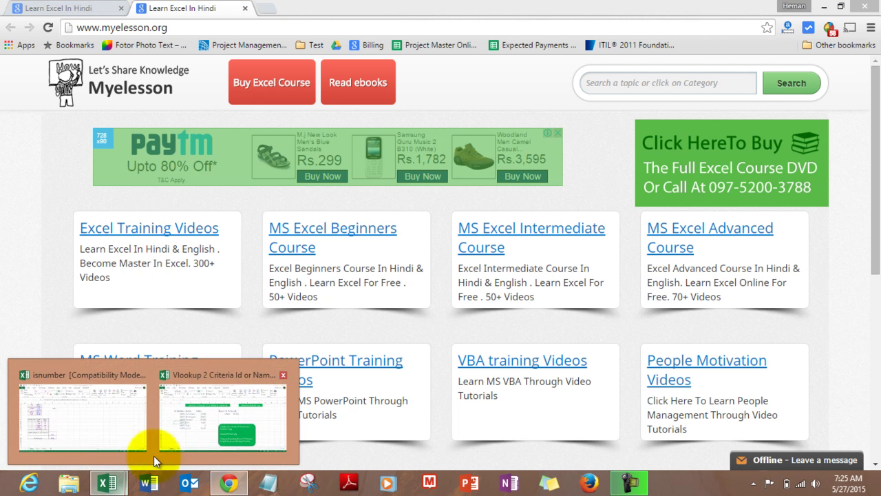
pyautogui.click(198, 431)
pyautogui.click(552, 249)
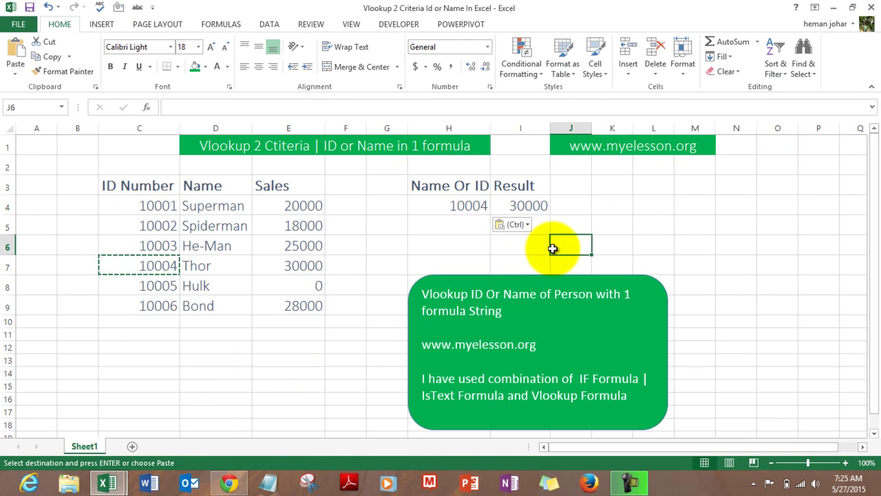